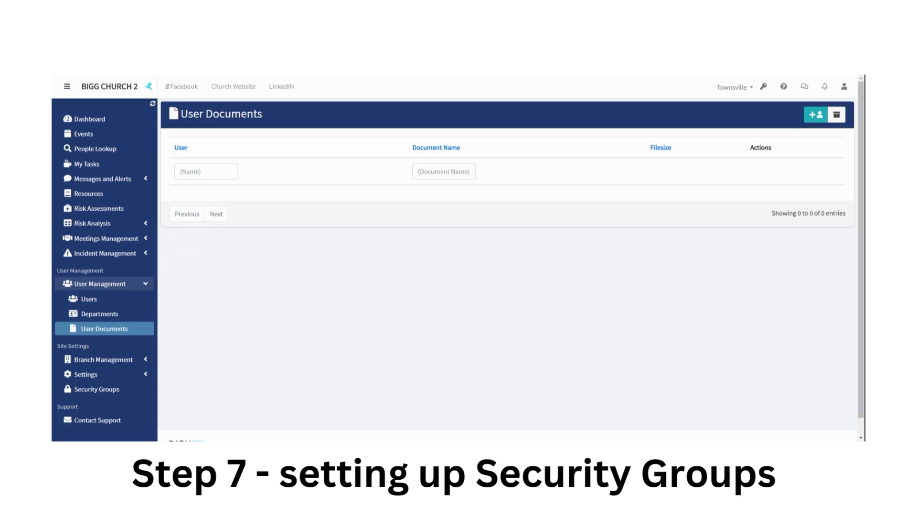
Step: Open the Security Groups list and review its Townsville and Cairns groups
{"action": "left_click", "coordinate": [96, 390]}
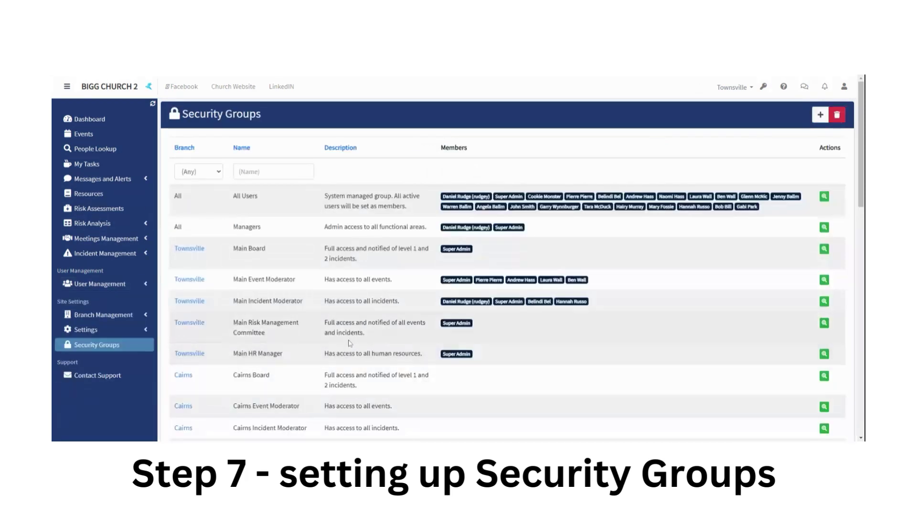
{"action": "scroll", "coordinate": [410, 299], "scroll_direction": "down", "scroll_amount": 1}
{"action": "scroll", "coordinate": [405, 299], "scroll_direction": "up", "scroll_amount": 1}
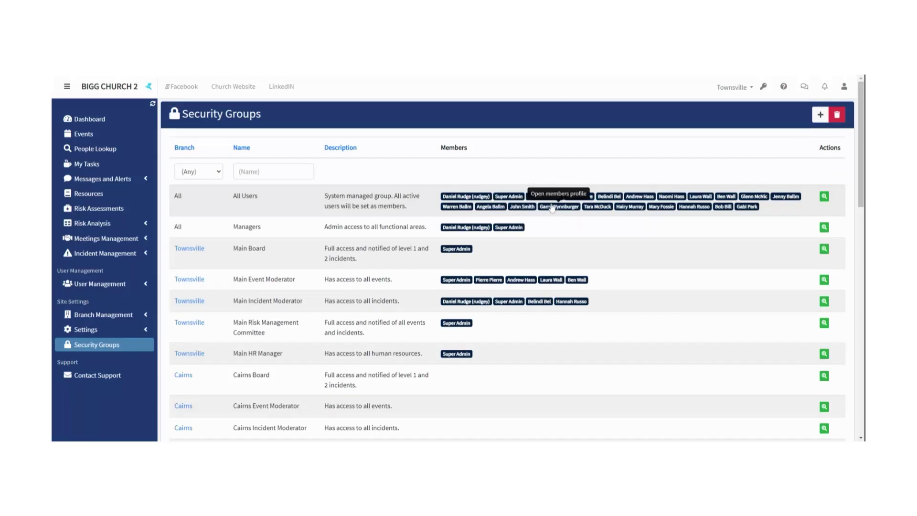
{"action": "scroll", "coordinate": [436, 210], "scroll_direction": "down", "scroll_amount": 1}
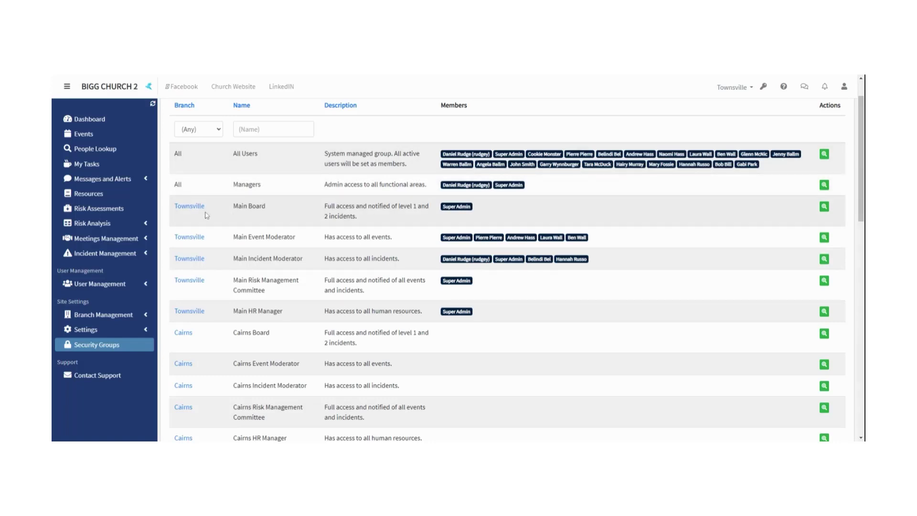
Step: Keep Townsville as the current branch and check the notifications panel
{"action": "left_click", "coordinate": [190, 206]}
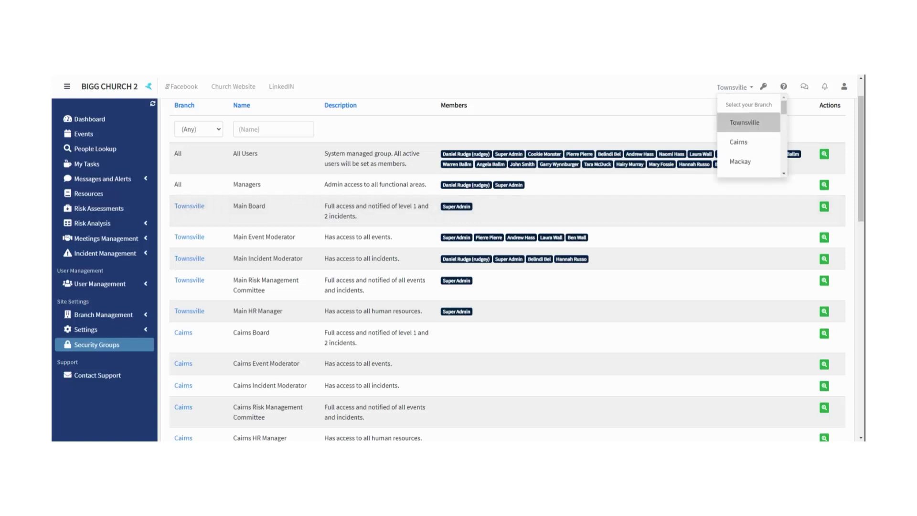
{"action": "left_click", "coordinate": [741, 125]}
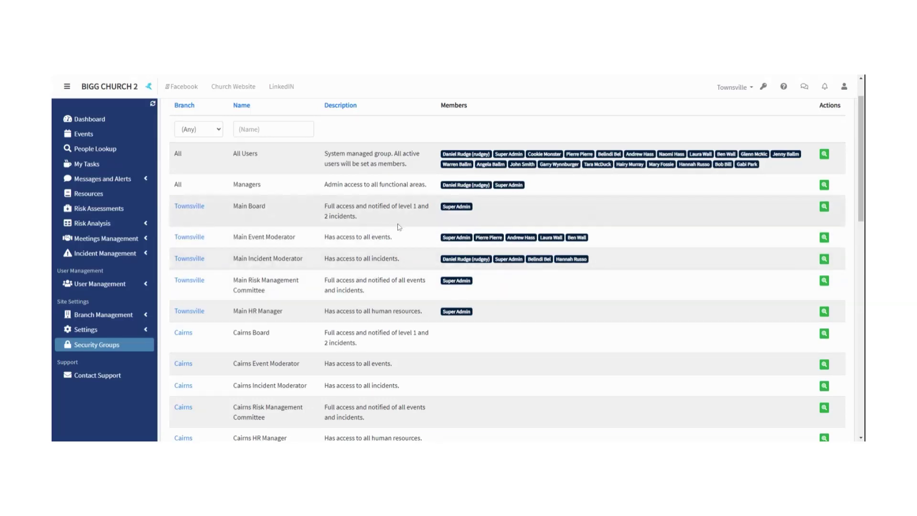
{"action": "scroll", "coordinate": [399, 227], "scroll_direction": "up", "scroll_amount": 1}
{"action": "left_click", "coordinate": [824, 86]}
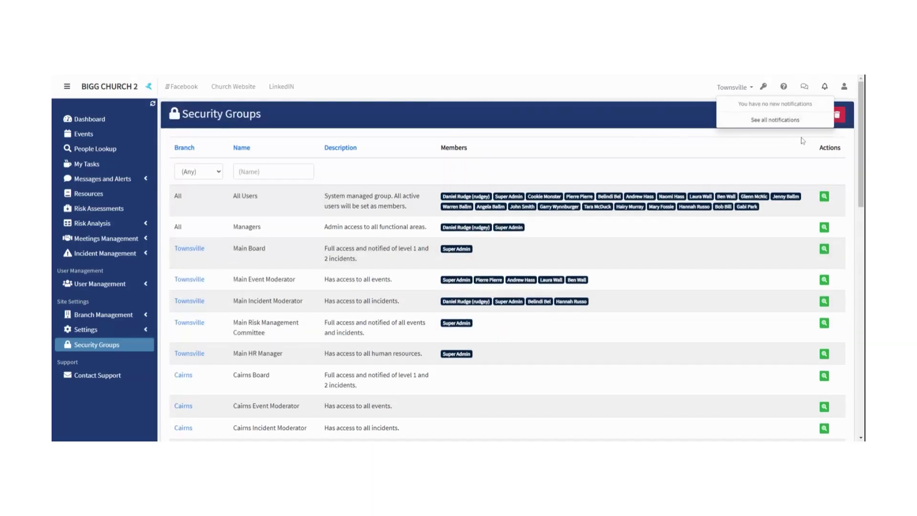
{"action": "left_click", "coordinate": [614, 148]}
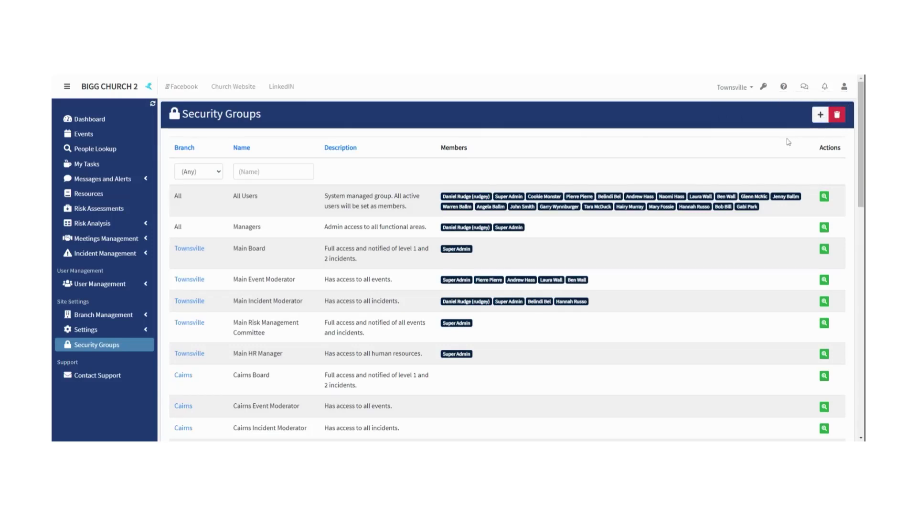
{"action": "left_click", "coordinate": [823, 249]}
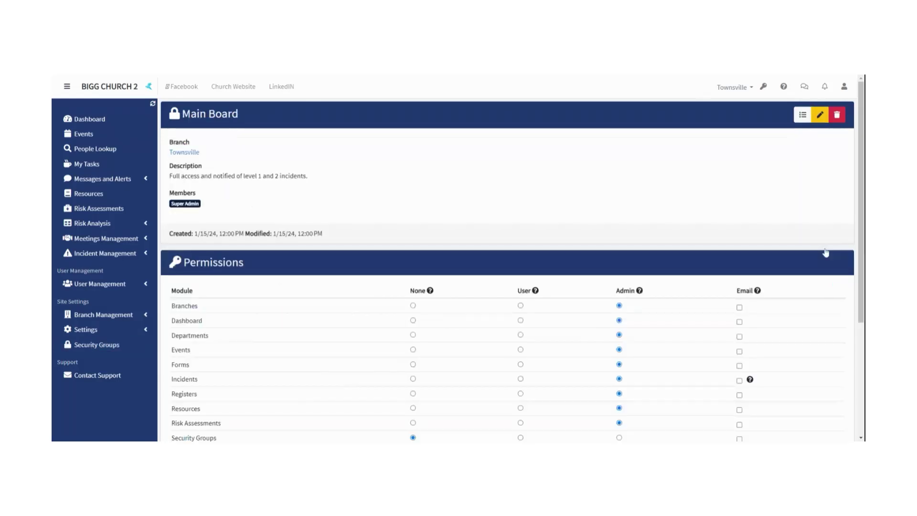
{"action": "scroll", "coordinate": [673, 219], "scroll_direction": "down", "scroll_amount": 2}
{"action": "scroll", "coordinate": [672, 218], "scroll_direction": "up", "scroll_amount": 2}
{"action": "scroll", "coordinate": [696, 205], "scroll_direction": "down", "scroll_amount": 2}
{"action": "scroll", "coordinate": [570, 201], "scroll_direction": "up", "scroll_amount": 2}
{"action": "left_click_drag", "start_coordinate": [176, 176], "coordinate": [275, 176]}
{"action": "left_click", "coordinate": [224, 172]}
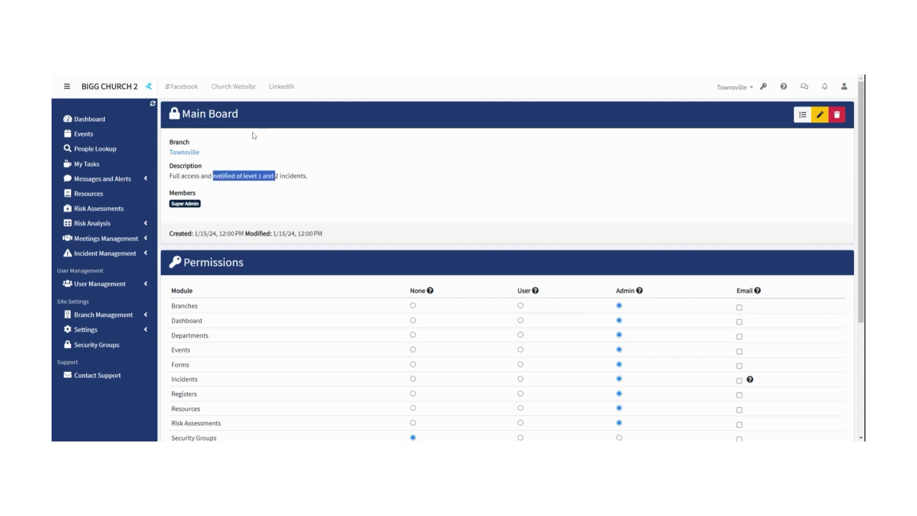
{"action": "left_click", "coordinate": [305, 185]}
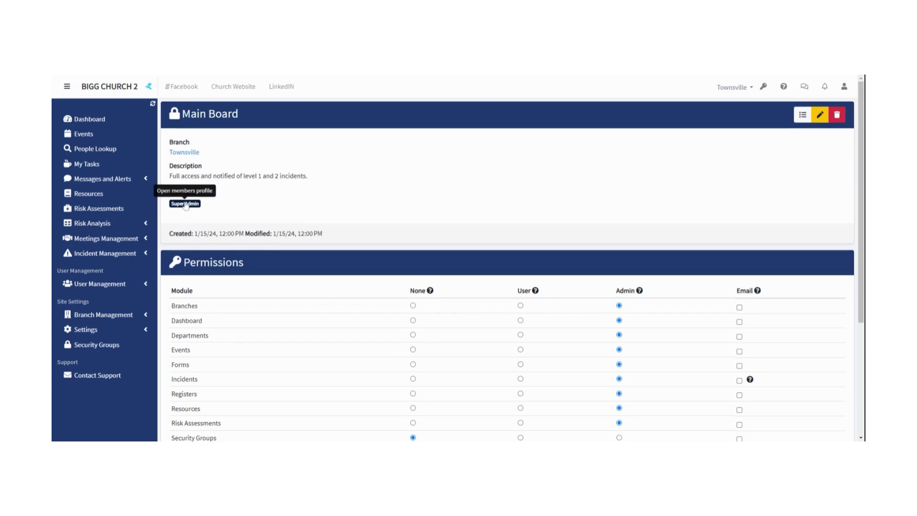
{"action": "scroll", "coordinate": [450, 294], "scroll_direction": "down", "scroll_amount": 1}
{"action": "scroll", "coordinate": [501, 299], "scroll_direction": "down", "scroll_amount": 2}
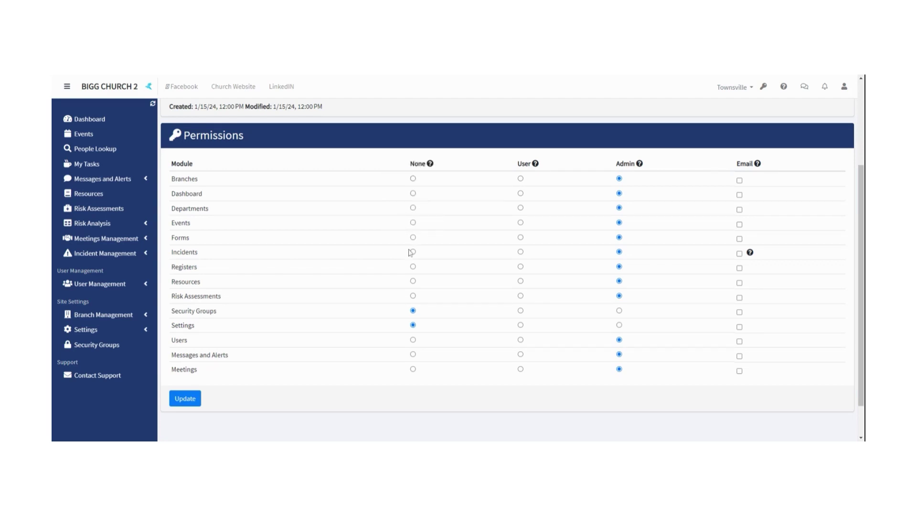
{"action": "scroll", "coordinate": [403, 260], "scroll_direction": "up", "scroll_amount": 3}
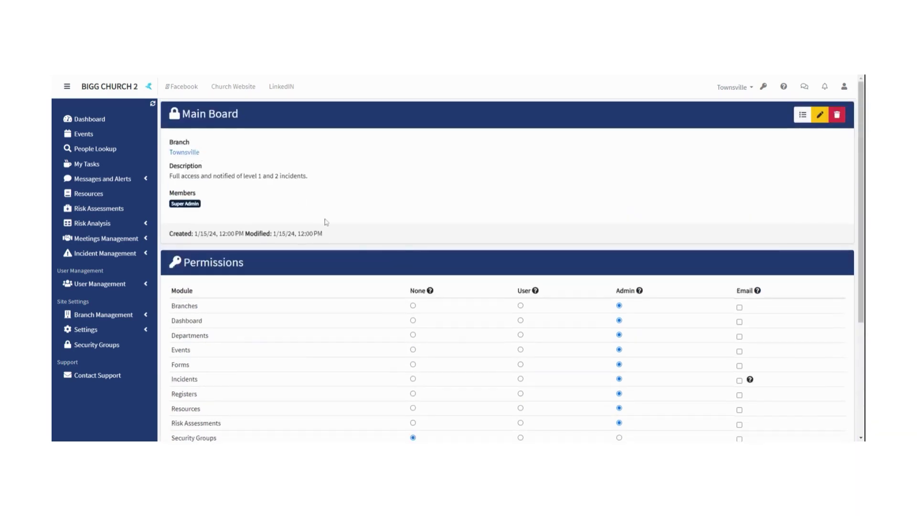
{"action": "scroll", "coordinate": [325, 222], "scroll_direction": "down", "scroll_amount": 3}
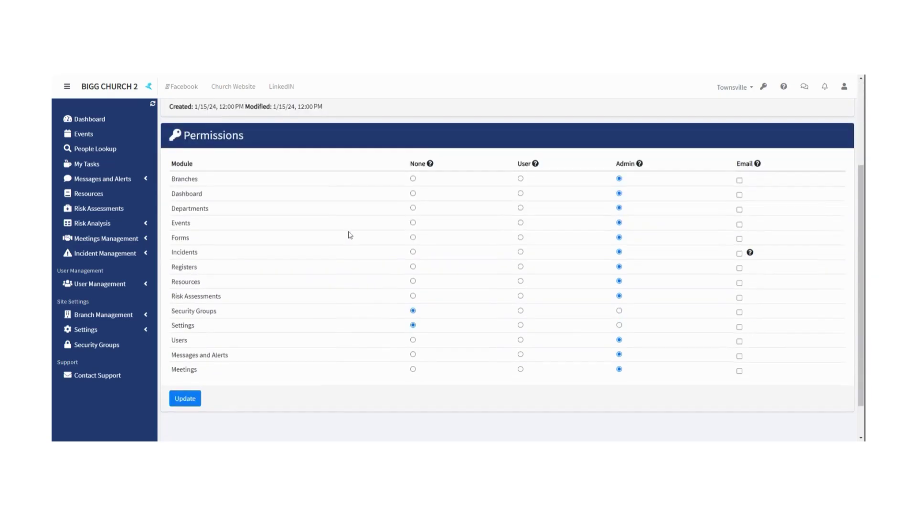
{"action": "left_click", "coordinate": [413, 311]}
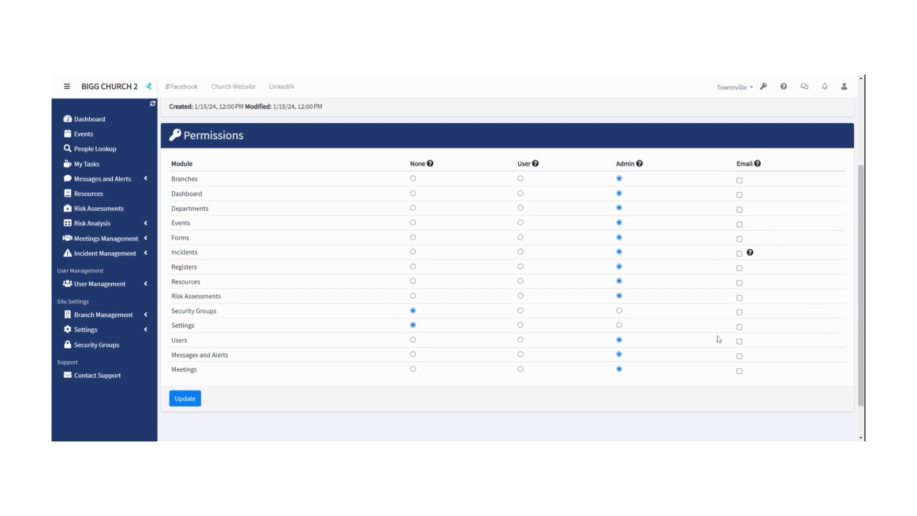
{"action": "left_click", "coordinate": [520, 311]}
{"action": "left_click", "coordinate": [520, 325]}
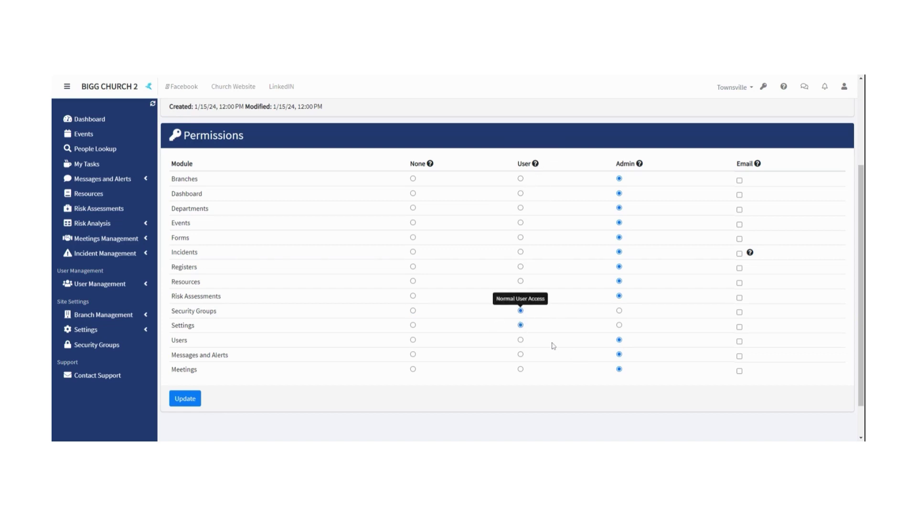
{"action": "left_click", "coordinate": [413, 311]}
{"action": "left_click", "coordinate": [413, 324]}
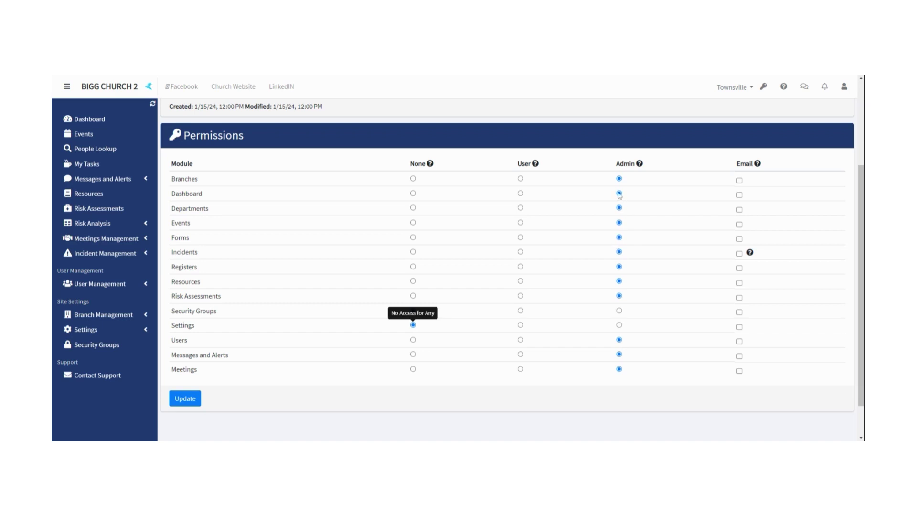
Step: Change Main Board's Branches and Events permissions from Admin to User access
{"action": "left_click", "coordinate": [520, 179]}
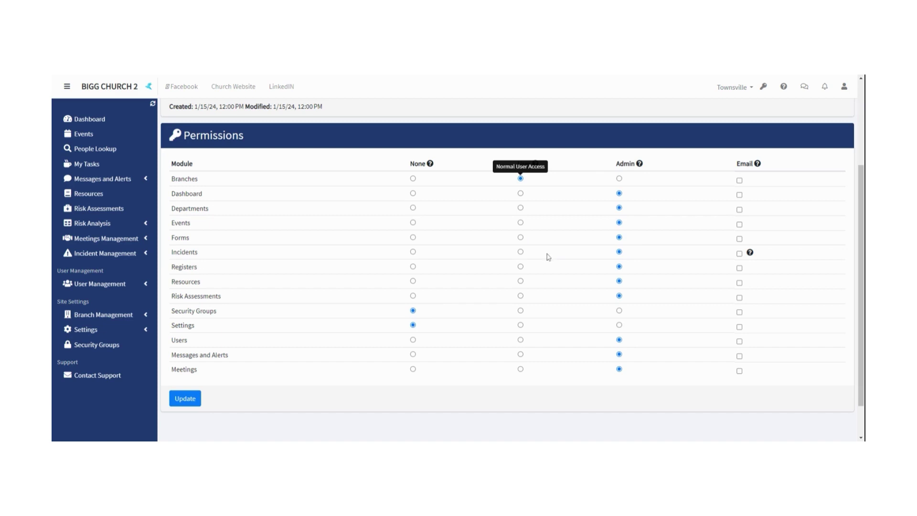
{"action": "left_click", "coordinate": [520, 223]}
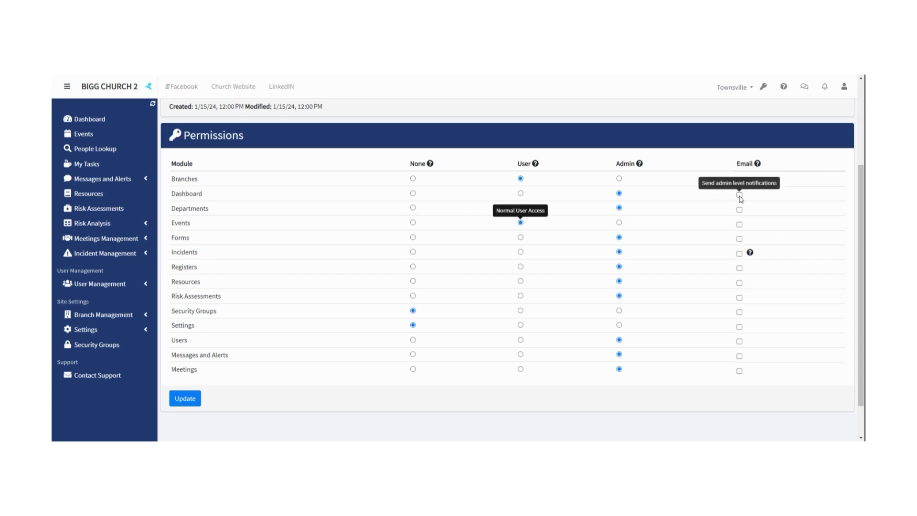
{"action": "mouse_move", "coordinate": [749, 253]}
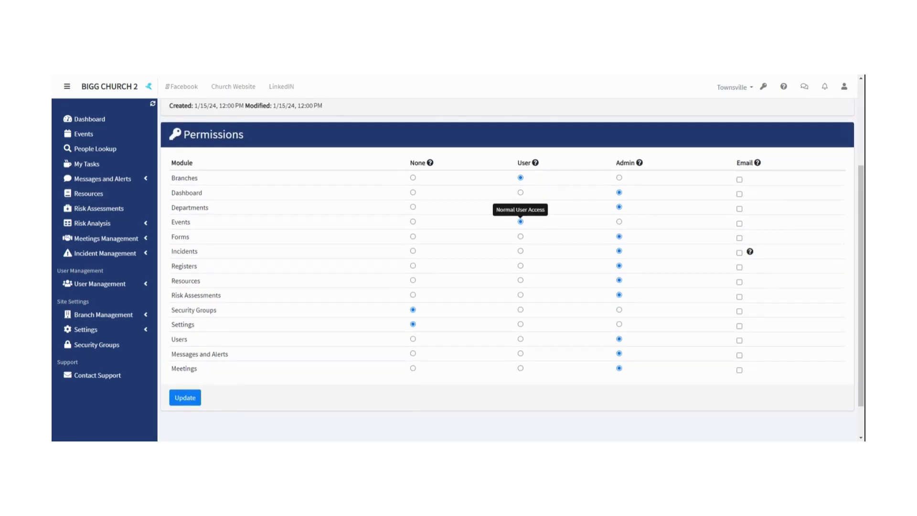
{"action": "scroll", "coordinate": [426, 293], "scroll_direction": "up", "scroll_amount": 3}
{"action": "scroll", "coordinate": [208, 342], "scroll_direction": "down", "scroll_amount": 5}
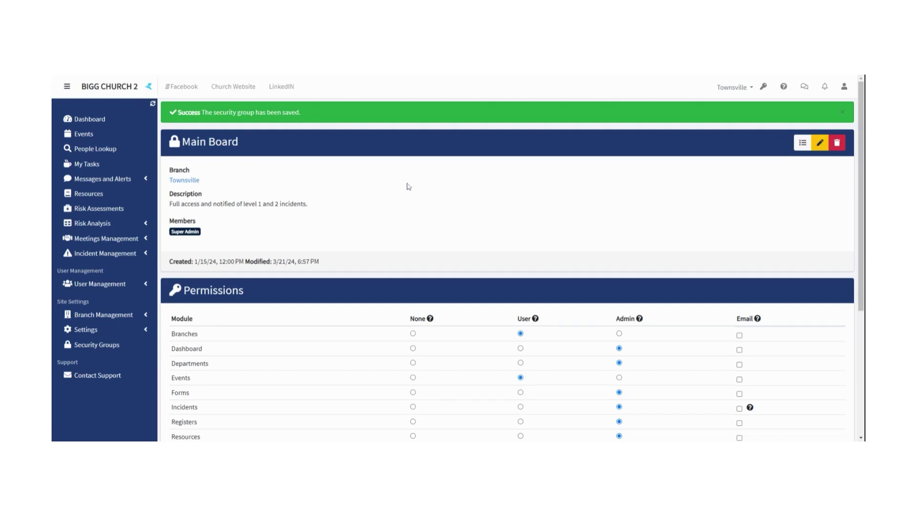
Step: Return to the Security Groups list through the sidebar's Settings section
{"action": "scroll", "coordinate": [390, 211], "scroll_direction": "down", "scroll_amount": 1}
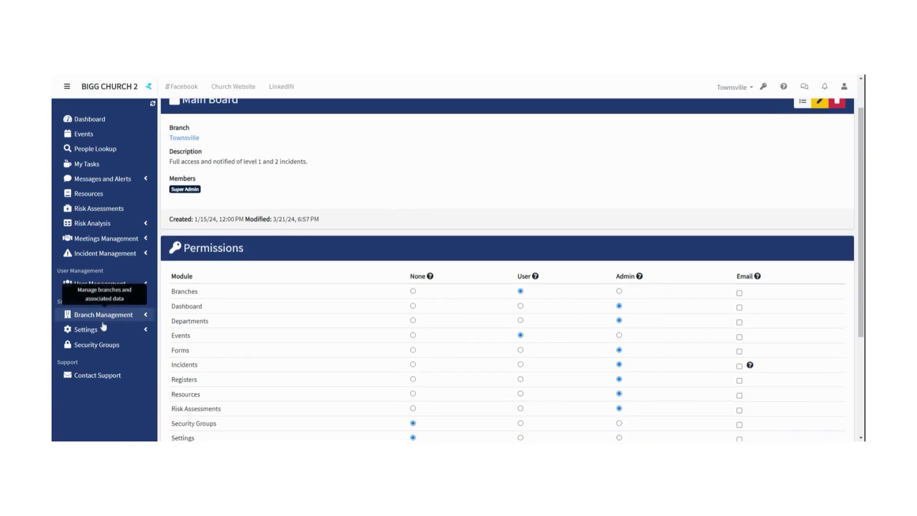
{"action": "left_click", "coordinate": [98, 329]}
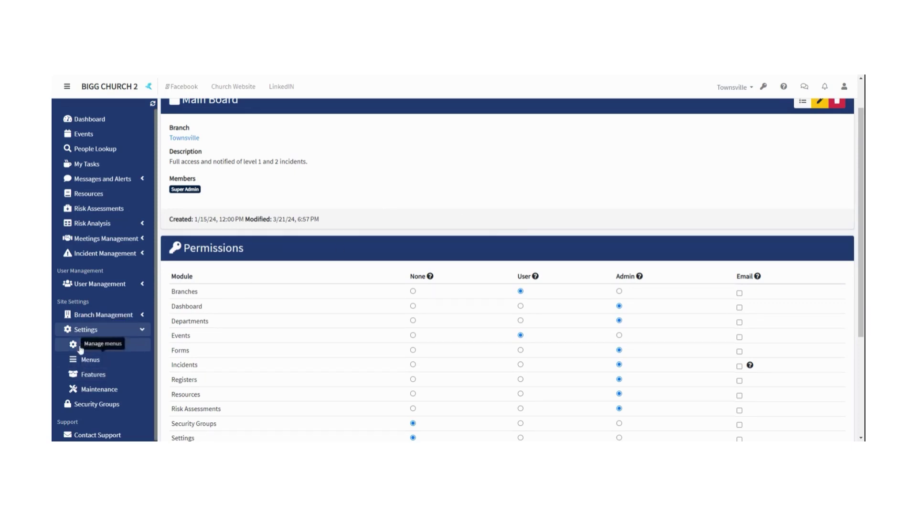
{"action": "scroll", "coordinate": [89, 296], "scroll_direction": "down", "scroll_amount": 1}
{"action": "left_click", "coordinate": [120, 395]}
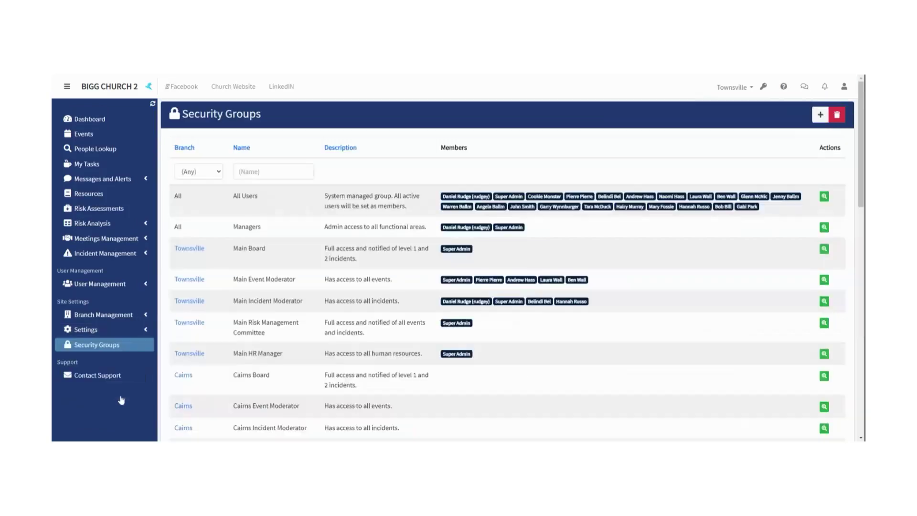
{"action": "scroll", "coordinate": [718, 275], "scroll_direction": "down", "scroll_amount": 3}
{"action": "scroll", "coordinate": [681, 273], "scroll_direction": "up", "scroll_amount": 3}
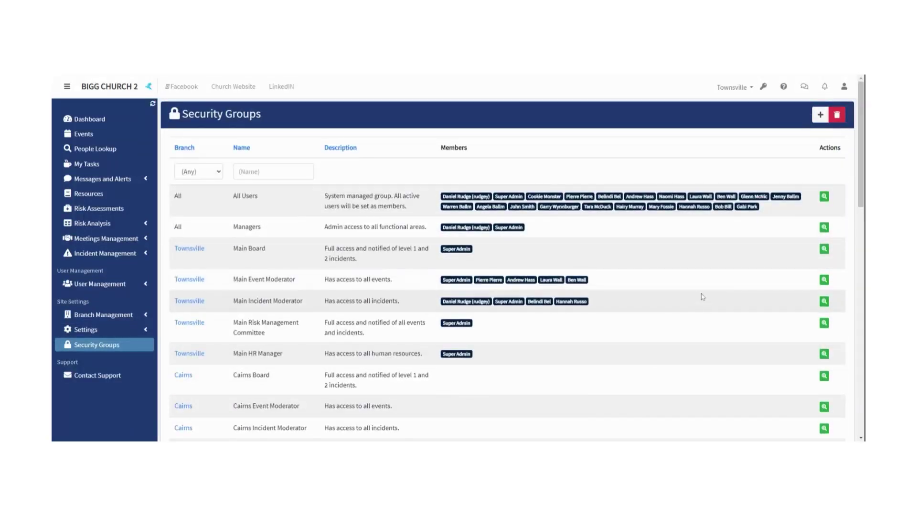